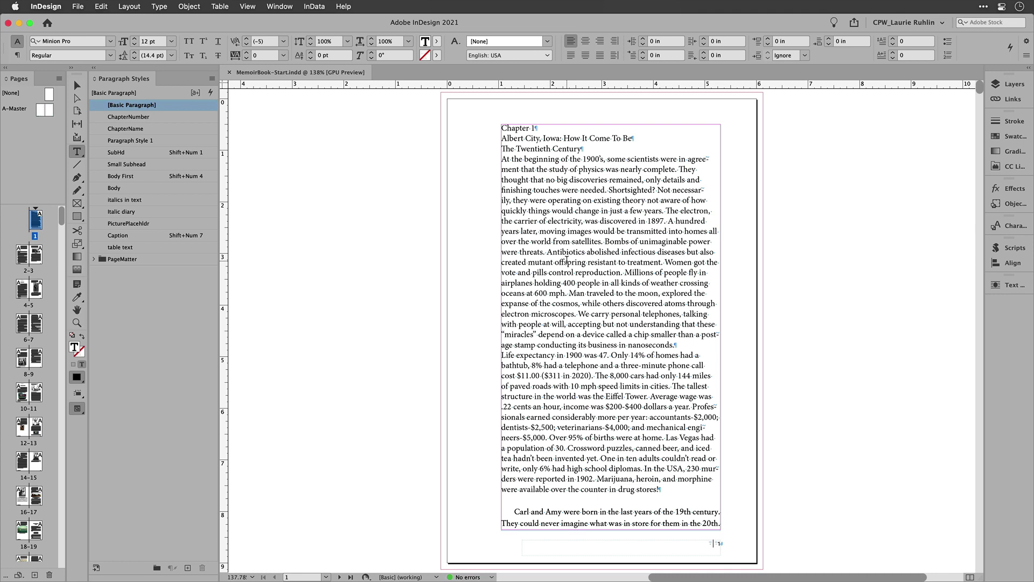
- Delete the typed 'Chapter 1' line from the page 1 text frame
key("Escape")
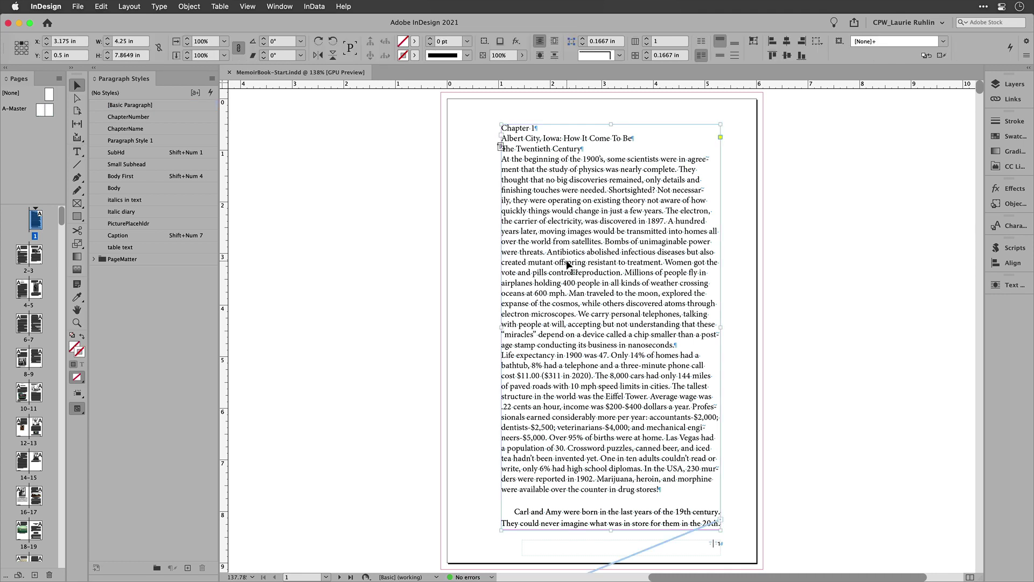
double_click(535, 131)
key("BackSpace")
key("BackSpace")
key("BackSpace")
key("BackSpace")
key("BackSpace")
key("BackSpace")
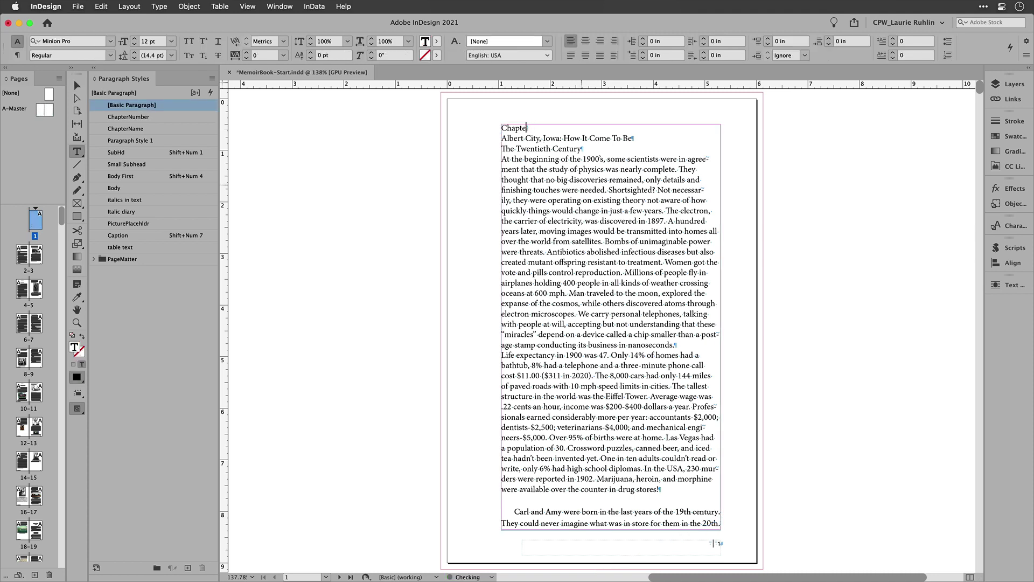
key("BackSpace")
key("BackSpace")
key("BackSpace")
- Create a new paragraph style named '3mm ch' set to a numbered list
left_click(211, 78)
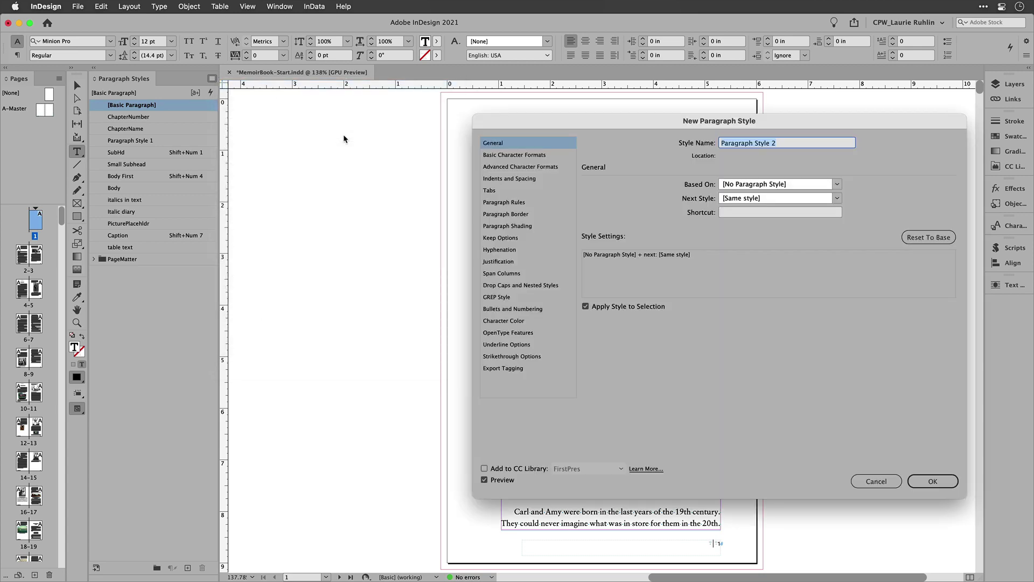
left_click_drag(512, 116, 555, 182)
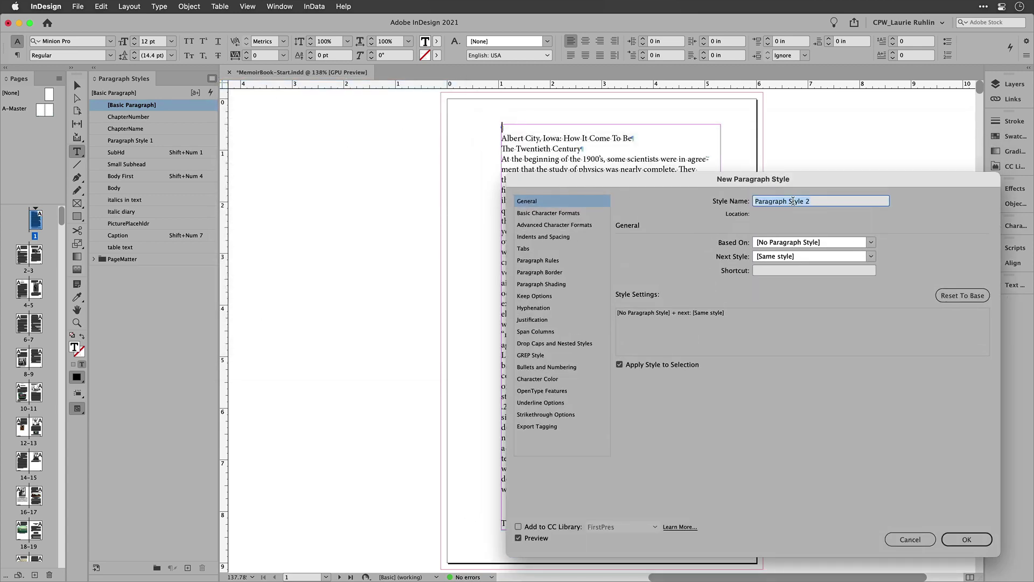
type("3mm ch")
left_click(570, 369)
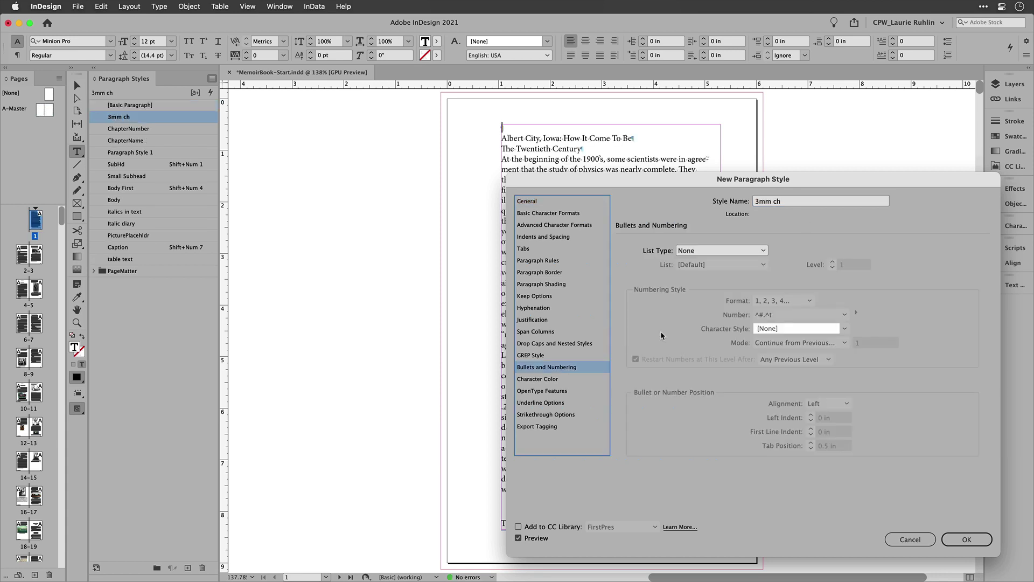
left_click(729, 247)
left_click(728, 285)
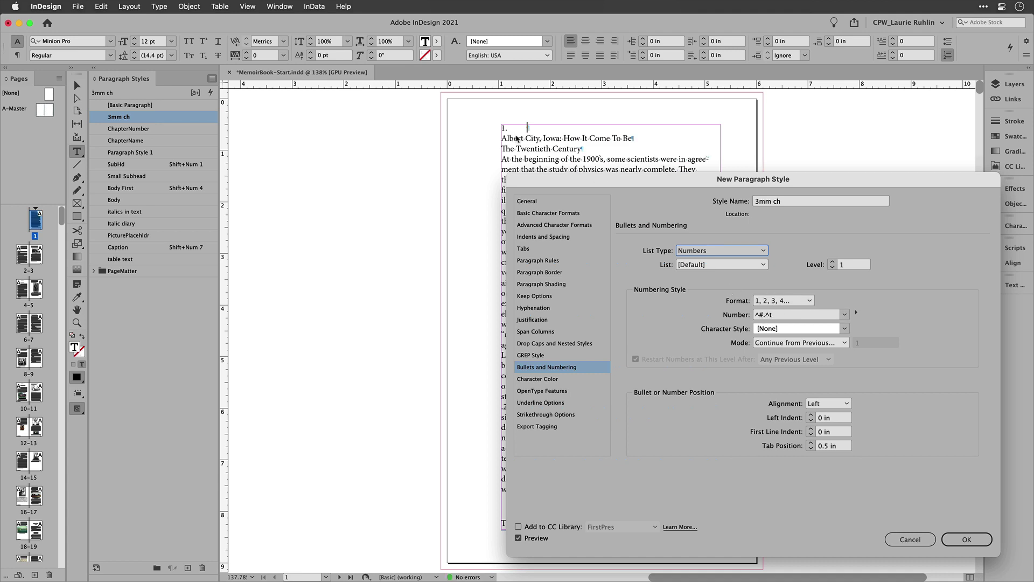
- Replace the number format with an em dash, 'Chapter' and the level 1 number
left_click(722, 314)
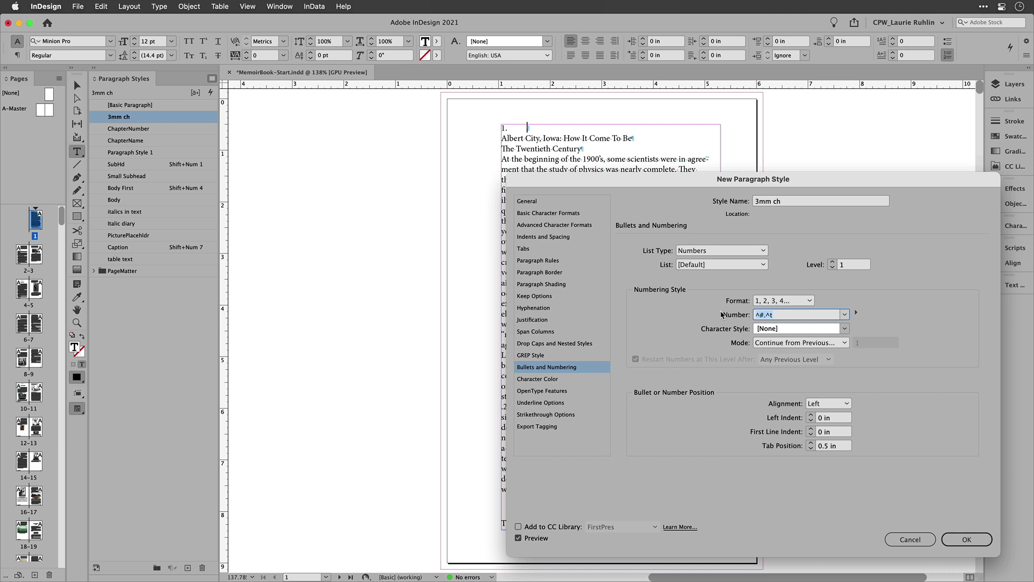
key("BackSpace")
left_click(856, 312)
mouse_move(910, 320)
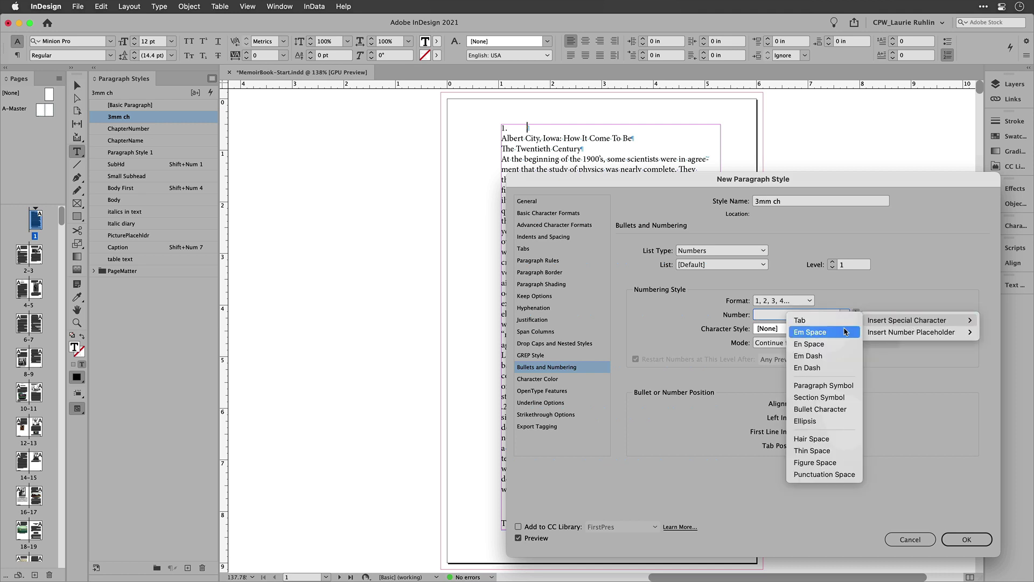
left_click(835, 356)
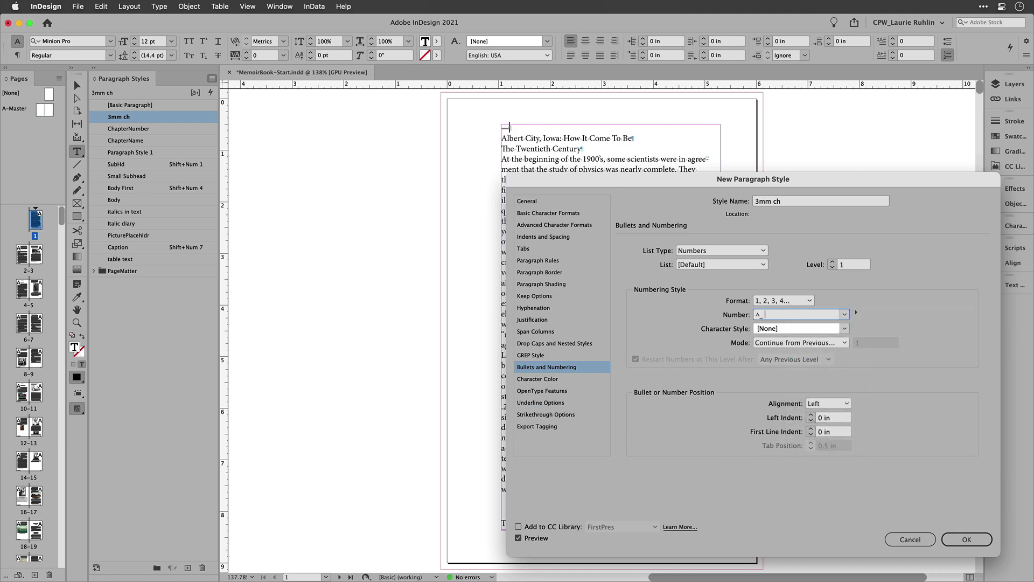
type("Chapter")
left_click(856, 312)
mouse_move(916, 332)
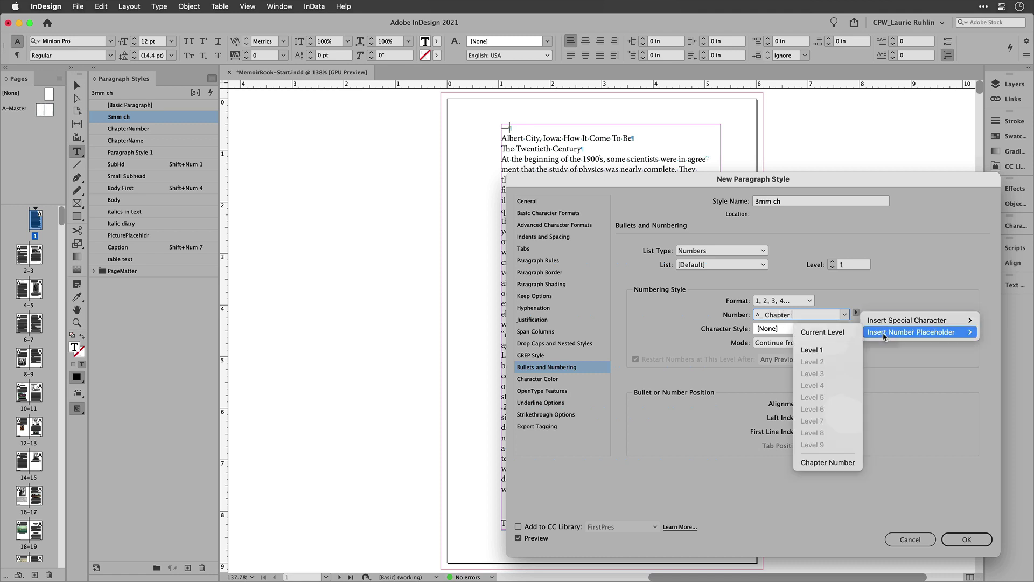
left_click(839, 351)
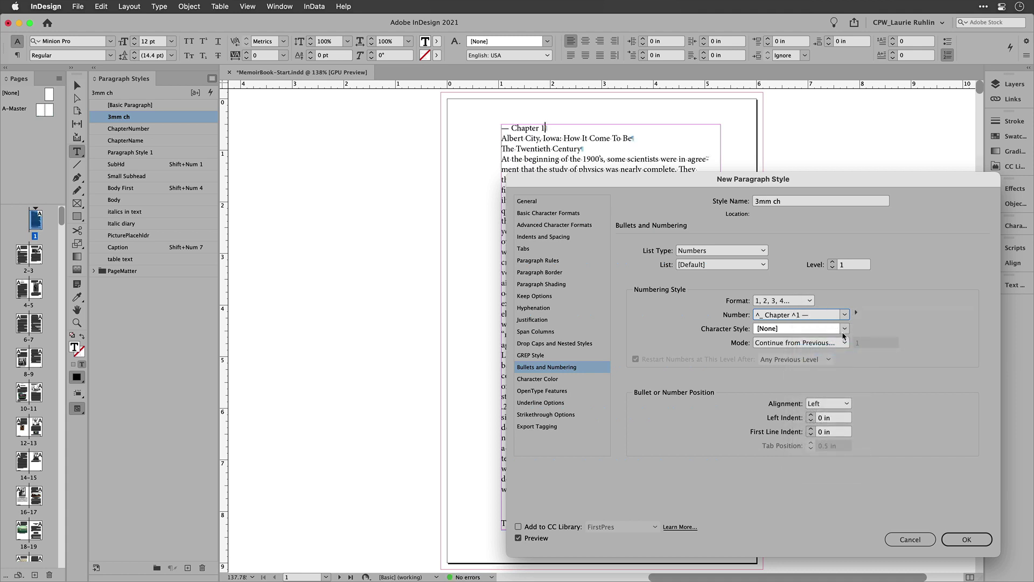
- Set the style's alignment to Center and create the style
left_click(565, 237)
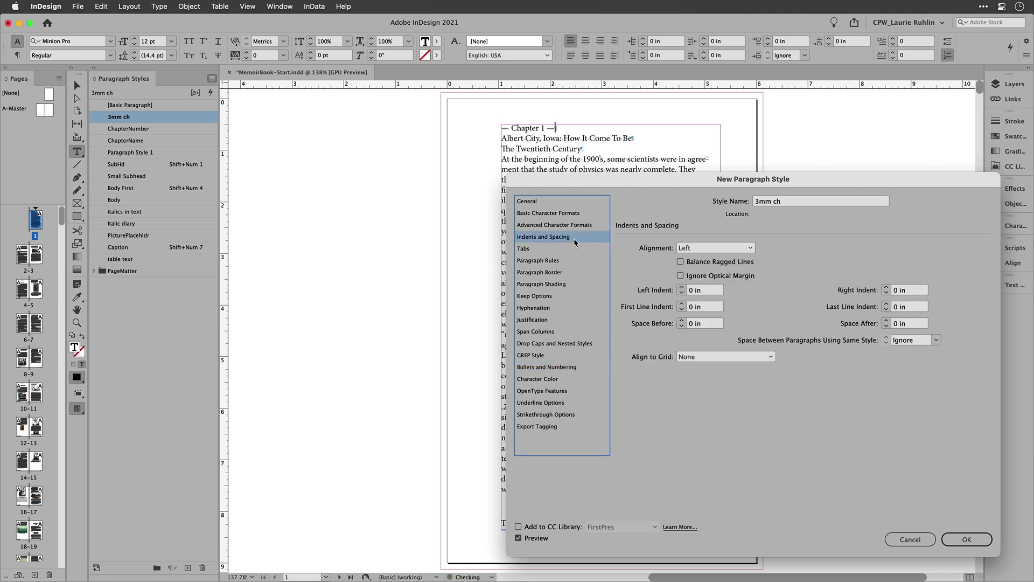
left_click(692, 248)
left_click(699, 271)
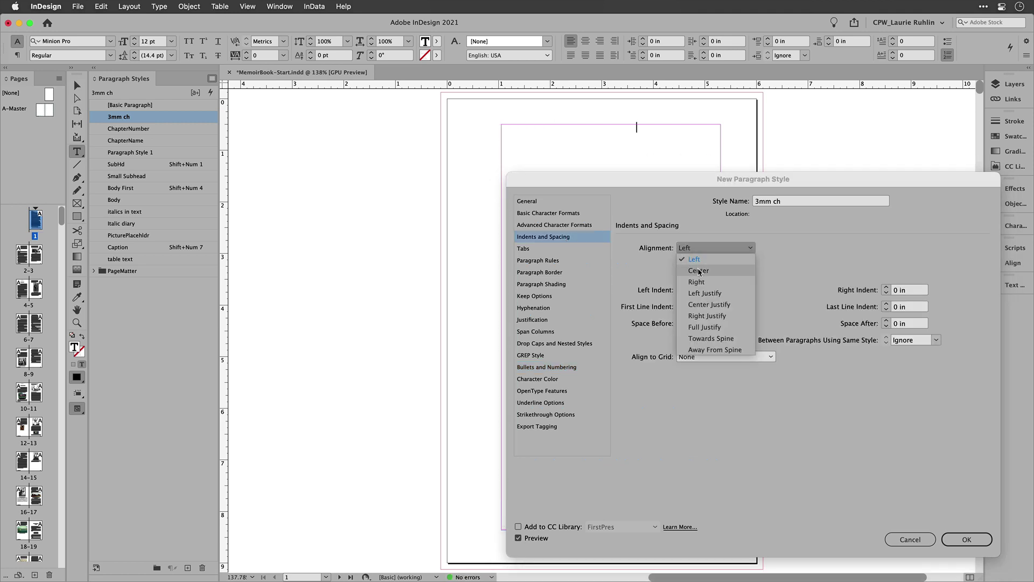
left_click(966, 540)
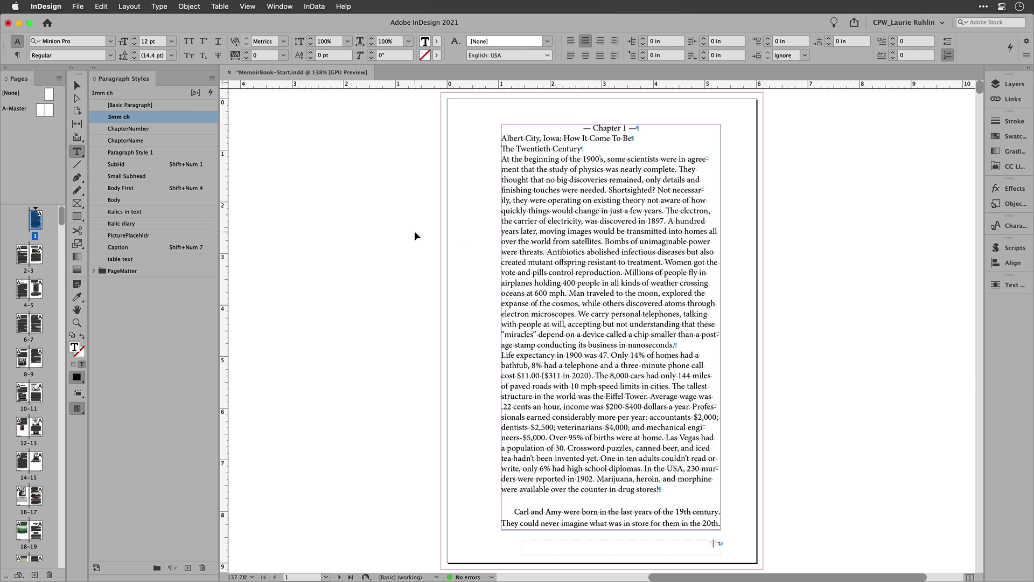
- On spread 4–5, delete the CHAPTER 2 line and apply 3mm ch to the empty paragraph
left_click(531, 295)
key("alt+Page_Down")
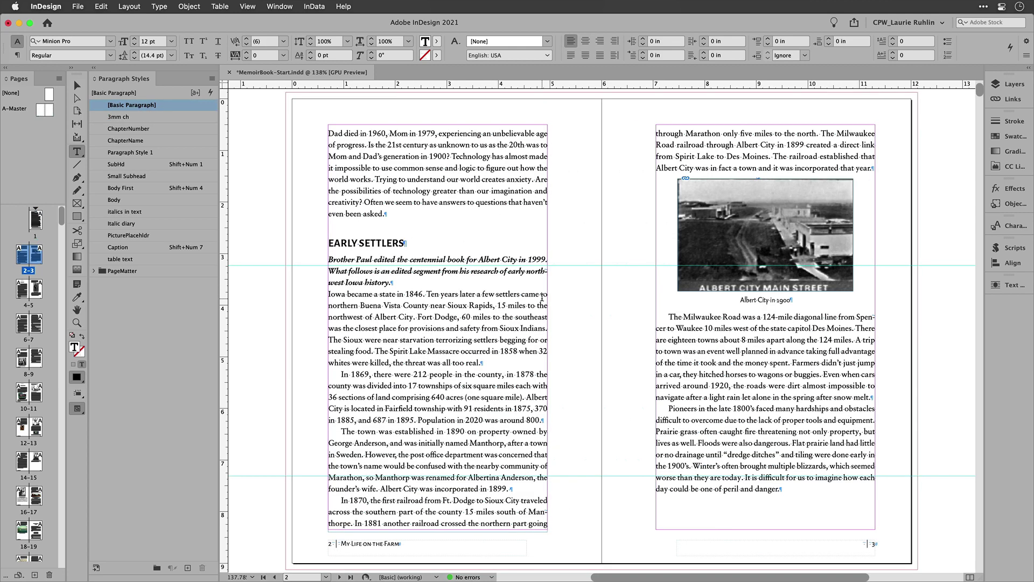
key("alt+Page_Down")
triple_click(438, 130)
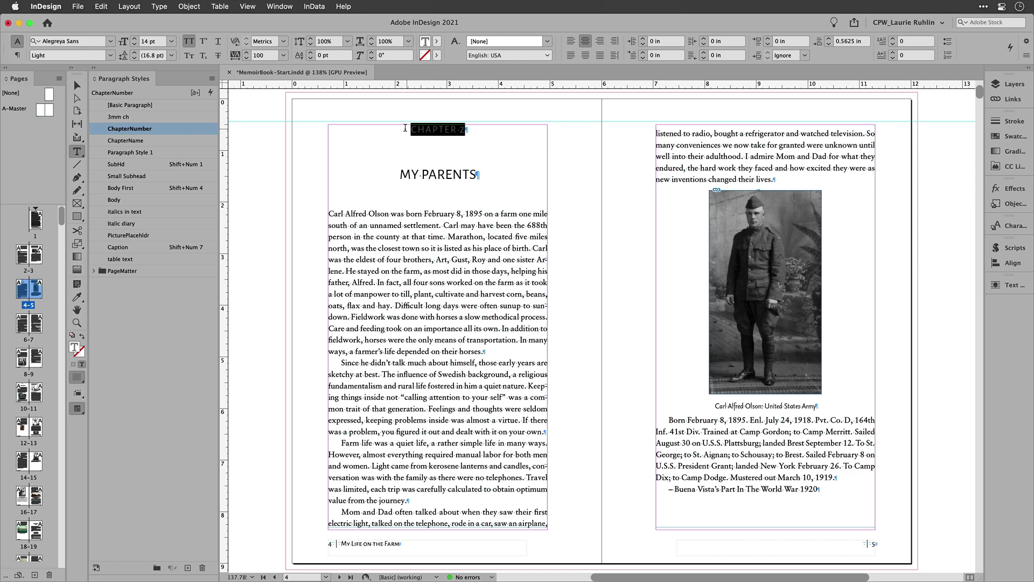
key("BackSpace")
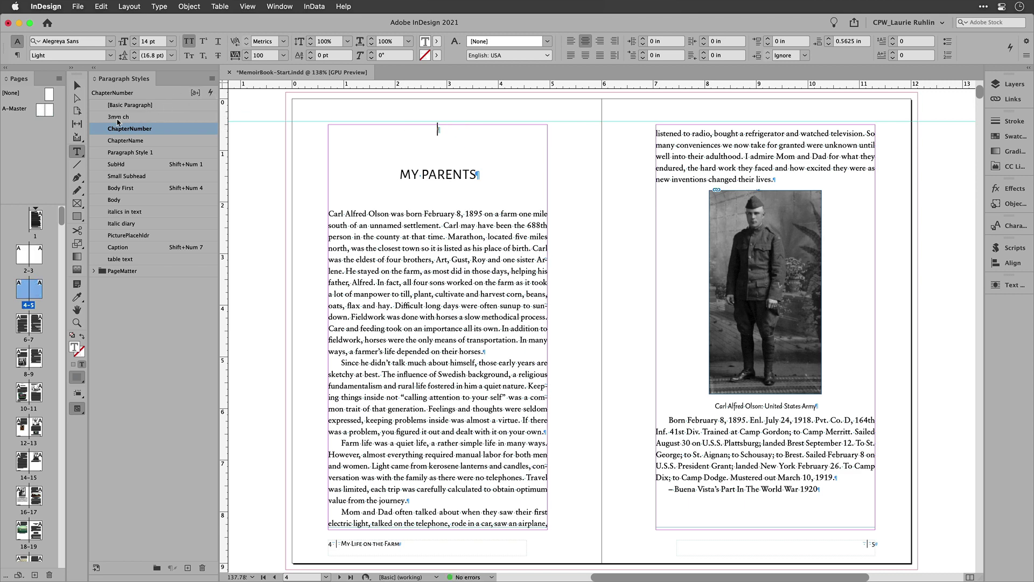
left_click(118, 121)
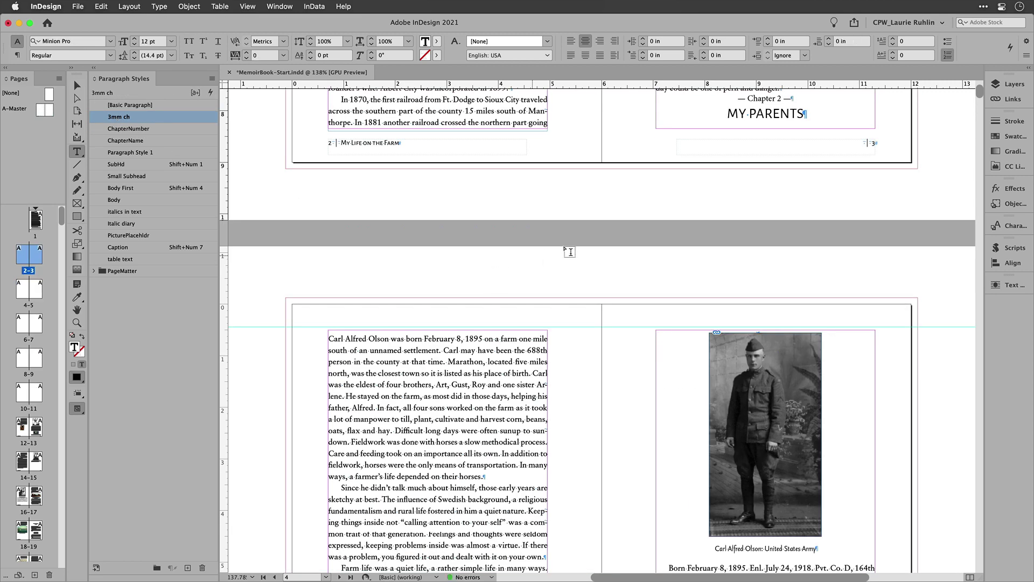
- Check the MY PARENTS line's style and place the cursor in the Chapter 2 heading
left_click(786, 106)
scroll(778, 156, "up", 5)
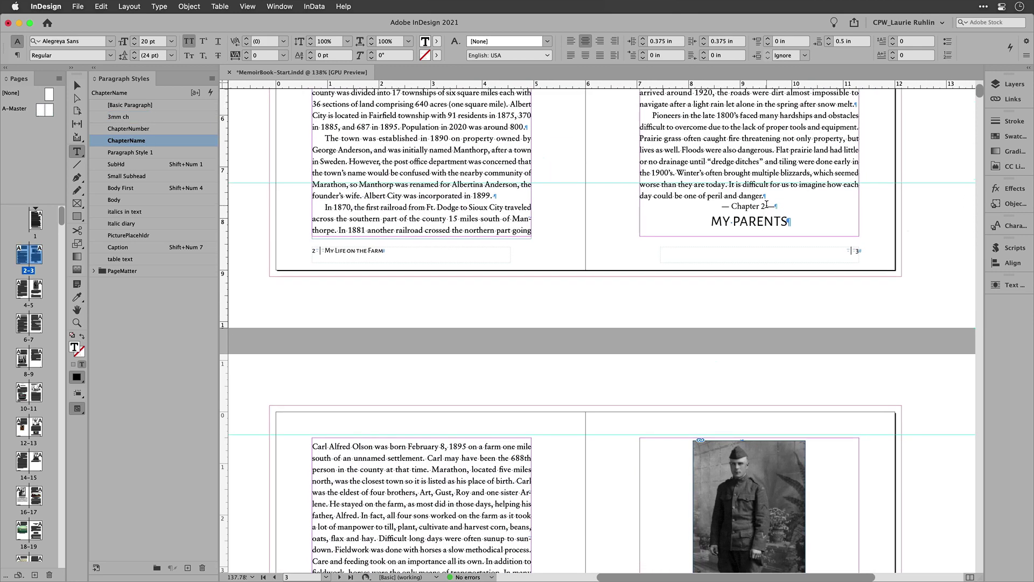
left_click(775, 208)
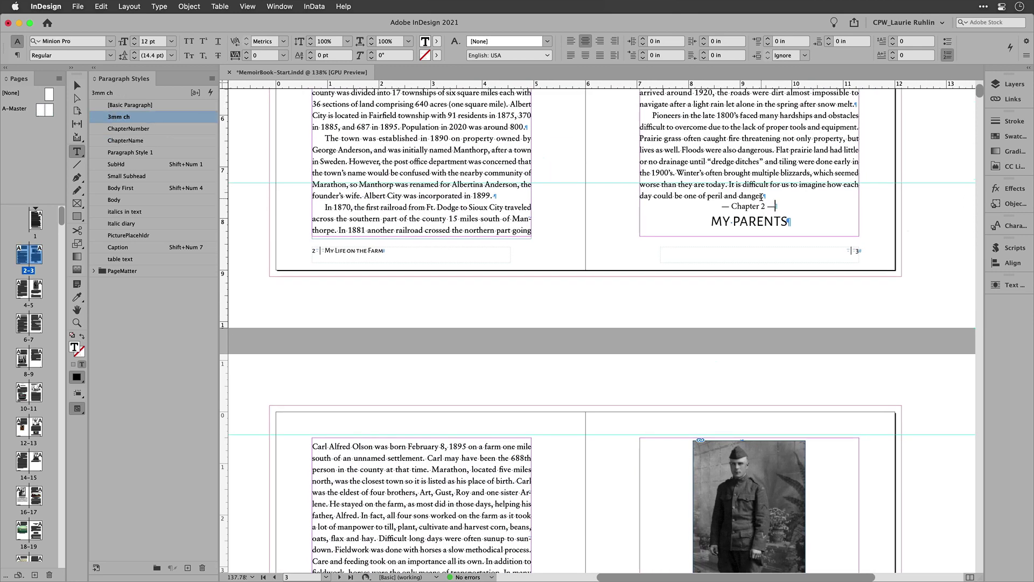
- Set the 3mm ch Keep Options to start paragraphs In Next Frame, then scroll the spreads
double_click(158, 123)
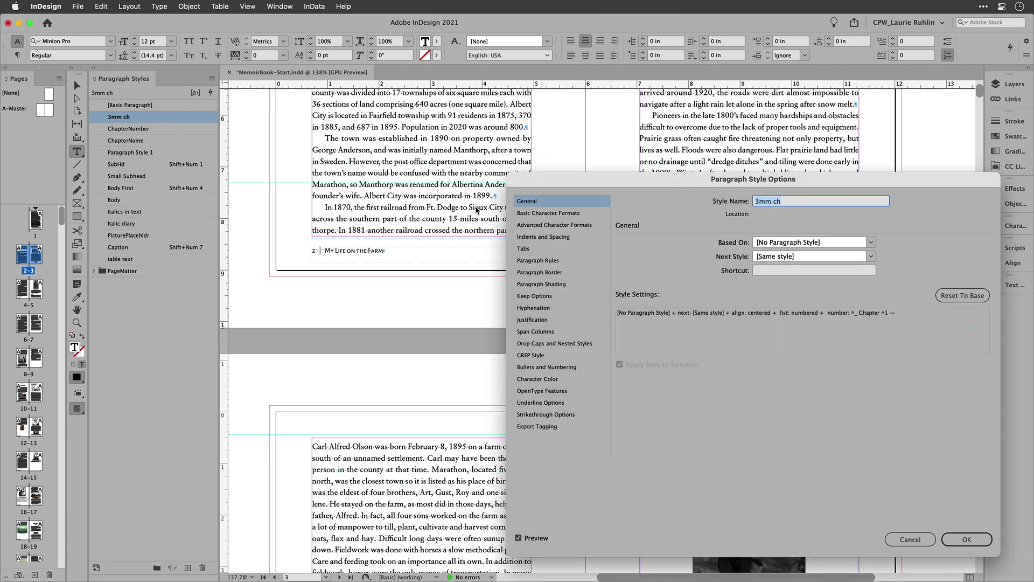
left_click(536, 297)
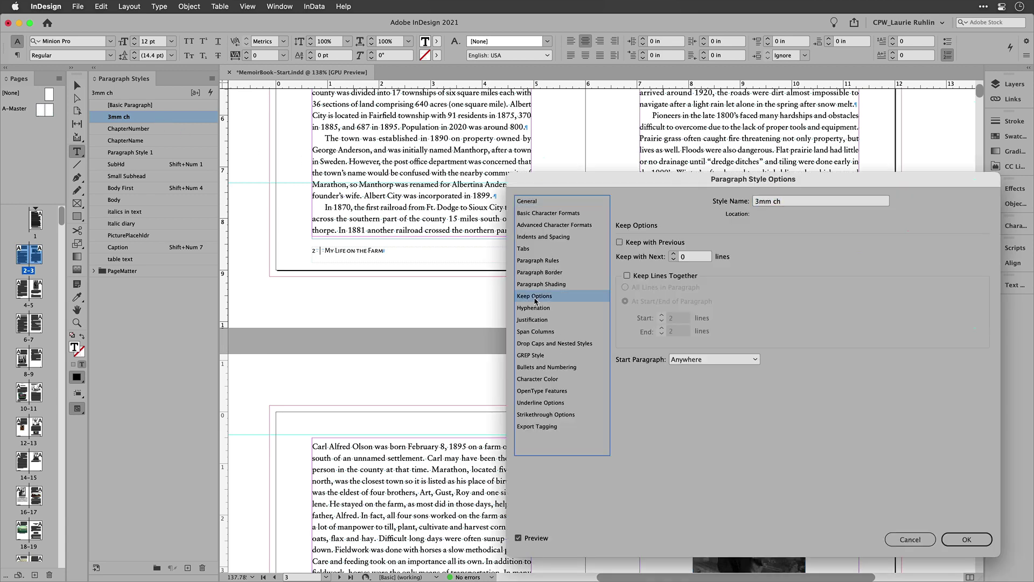
left_click(693, 363)
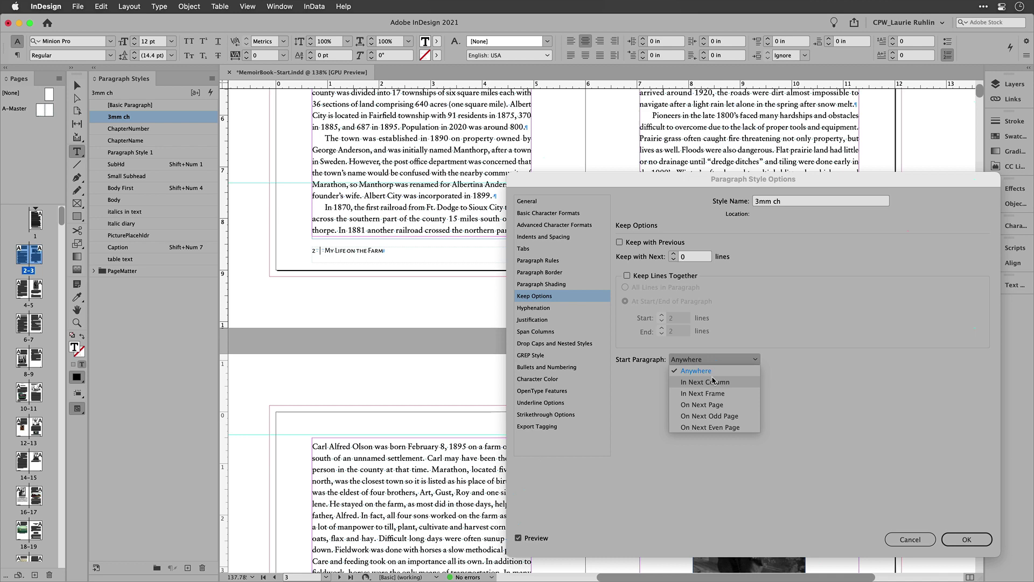
left_click(723, 392)
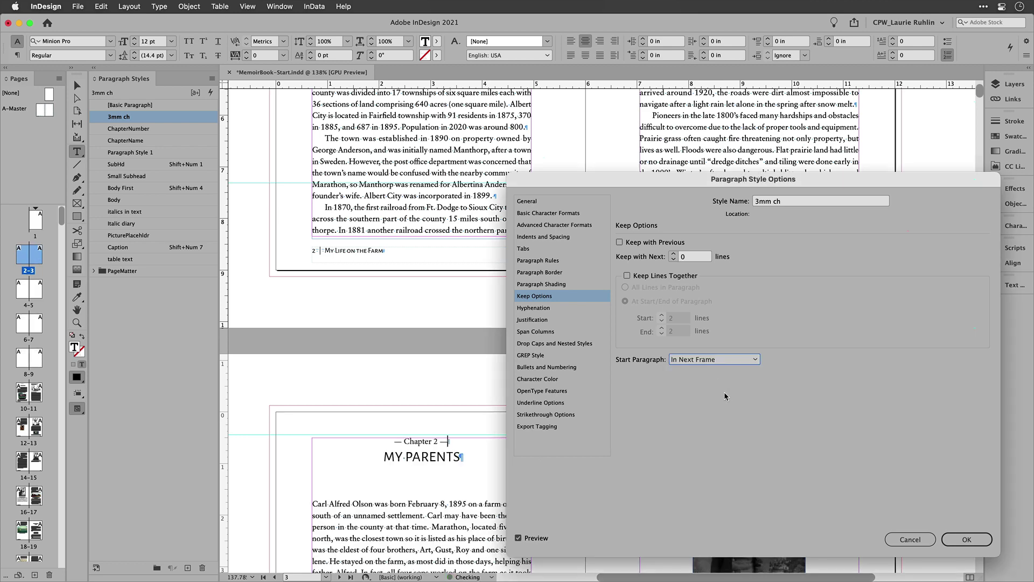
left_click(967, 539)
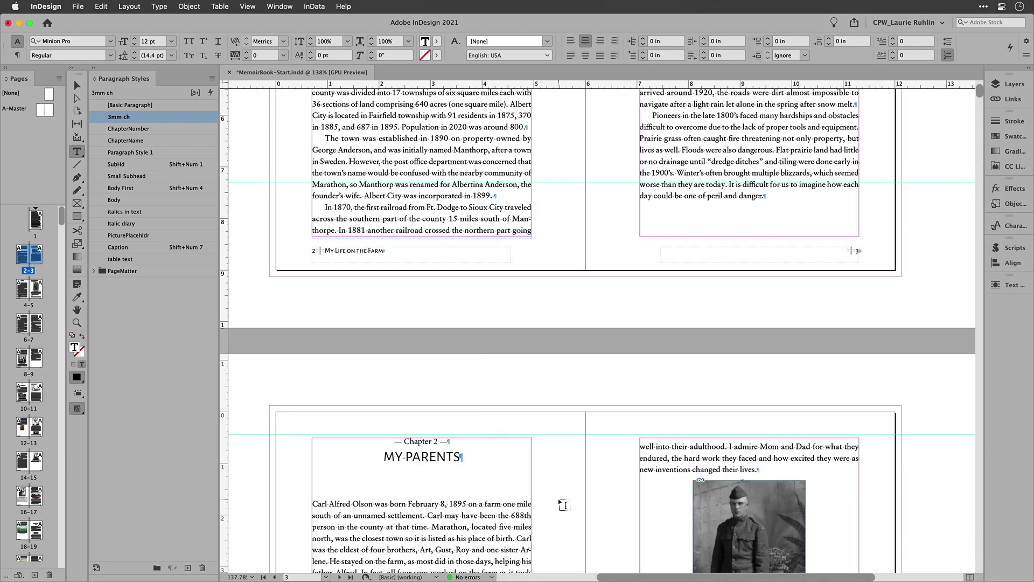
scroll(435, 454, "down", 6)
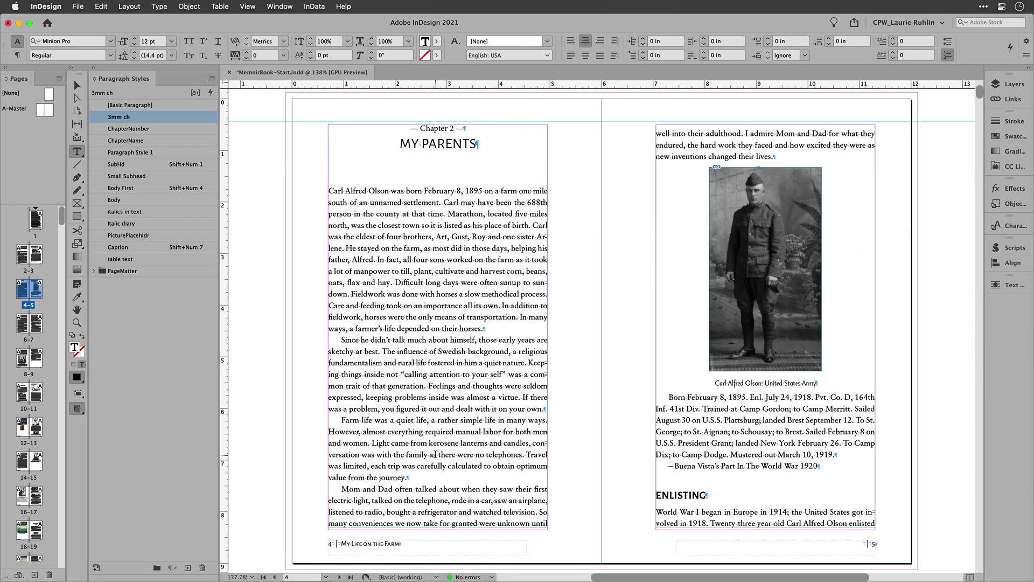
scroll(436, 454, "down", 15)
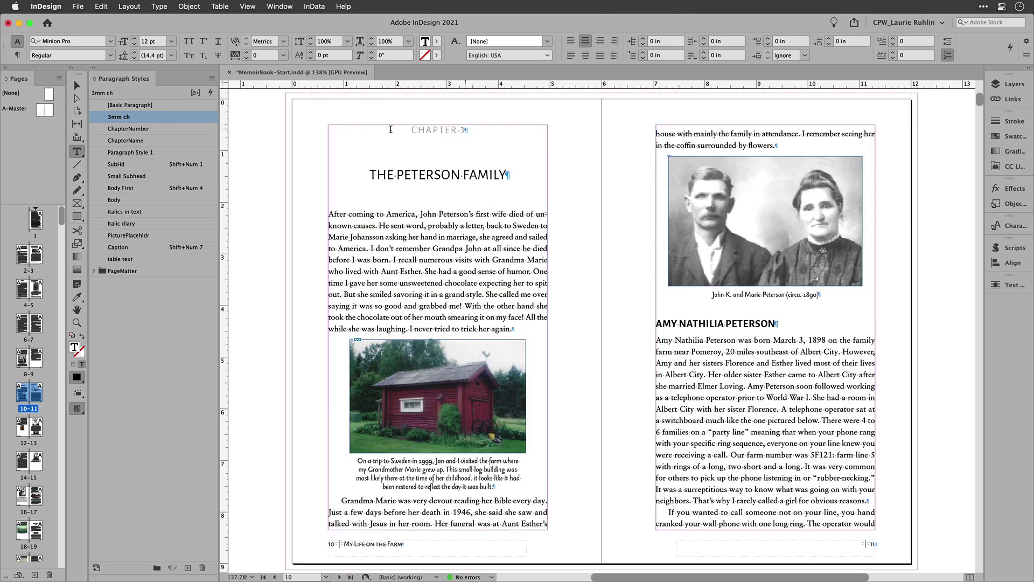
- Apply 3mm ch to the line above THE PETERSON FAMILY and a new paragraph above DAD'S BOTHERS
left_click(129, 128)
left_click(133, 118)
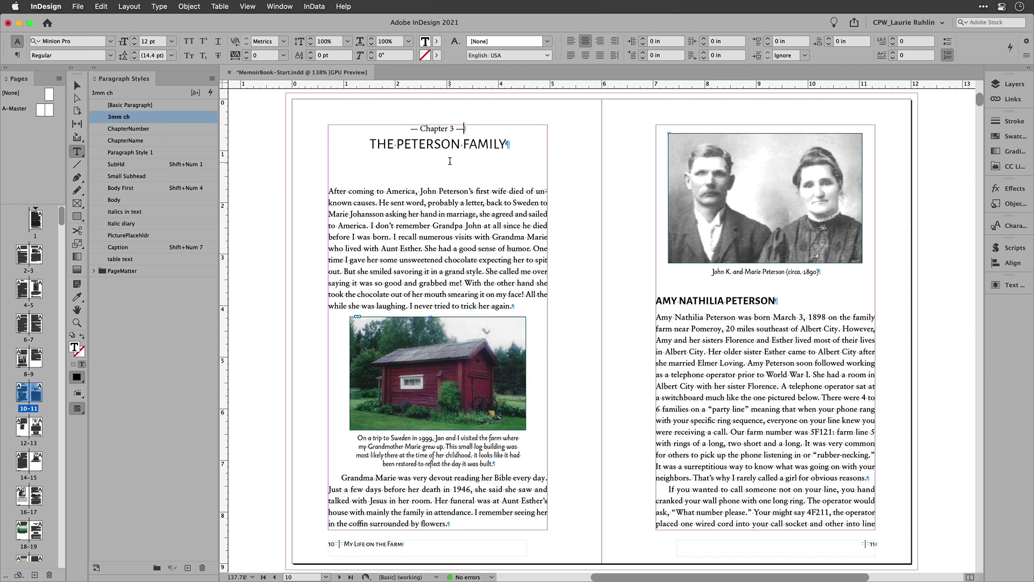
scroll(449, 161, "up", 10)
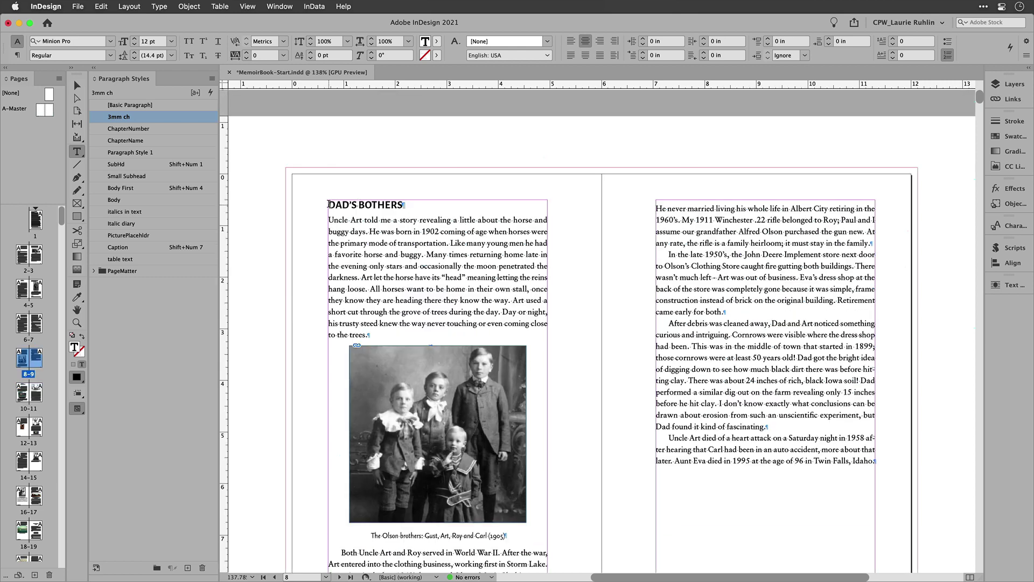
left_click(329, 204)
key("Return")
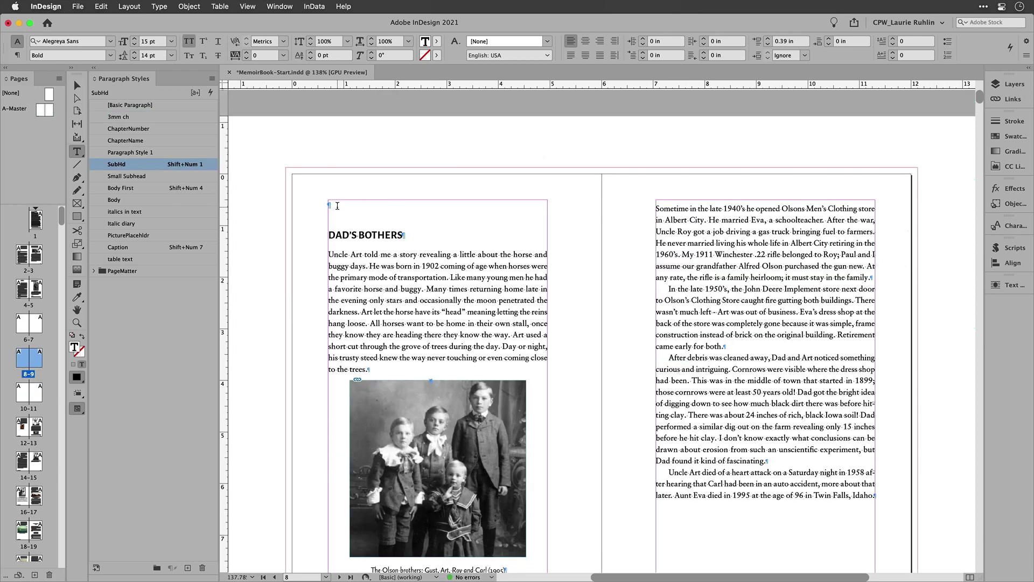
left_click(134, 117)
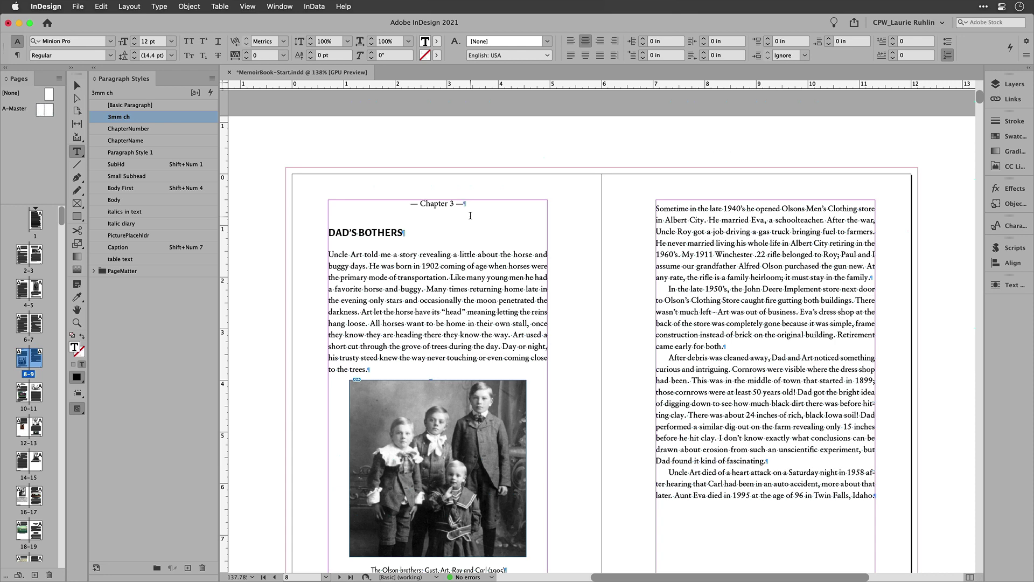
scroll(470, 216, "down", 10)
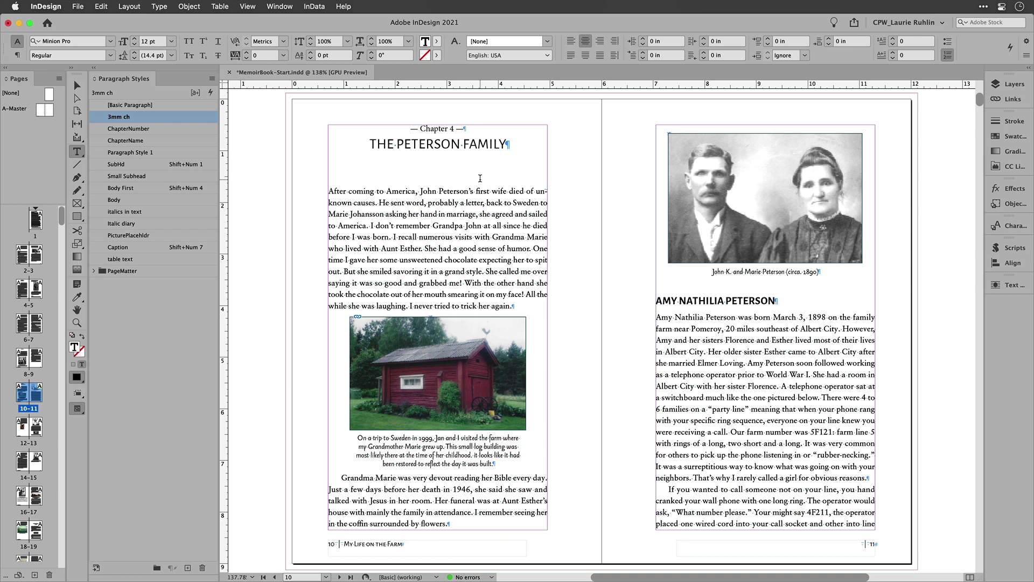
- On page 1, apply ChapterName to the 'Albert City, Iowa: How It Come To Be' title
double_click(35, 218)
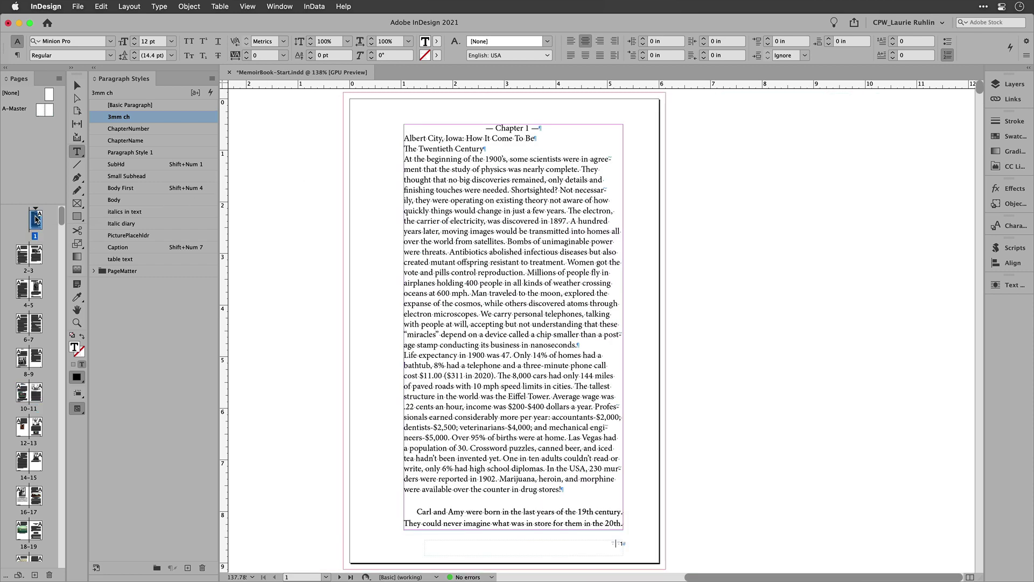
left_click_drag(519, 141, 453, 139)
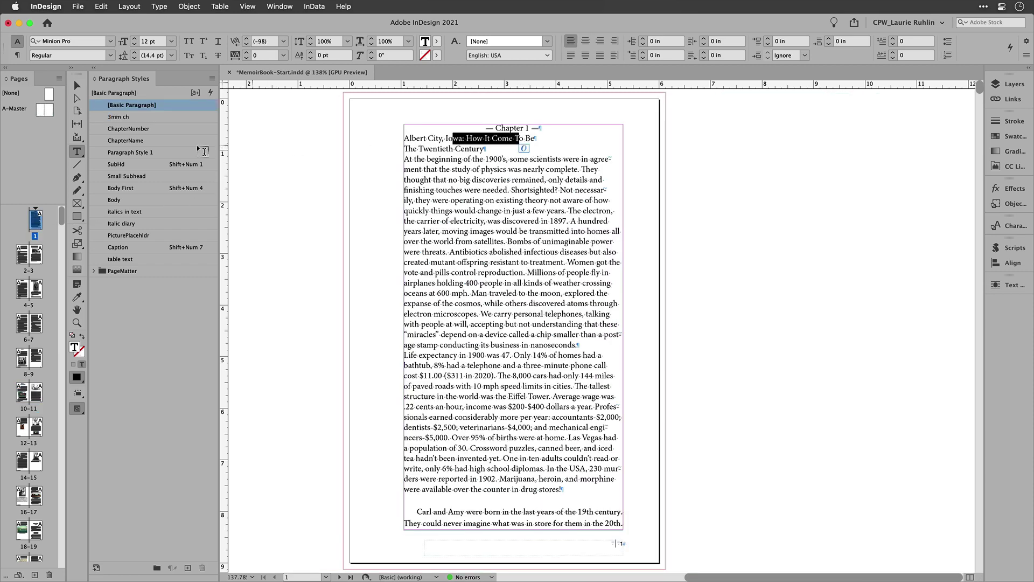
left_click(147, 141)
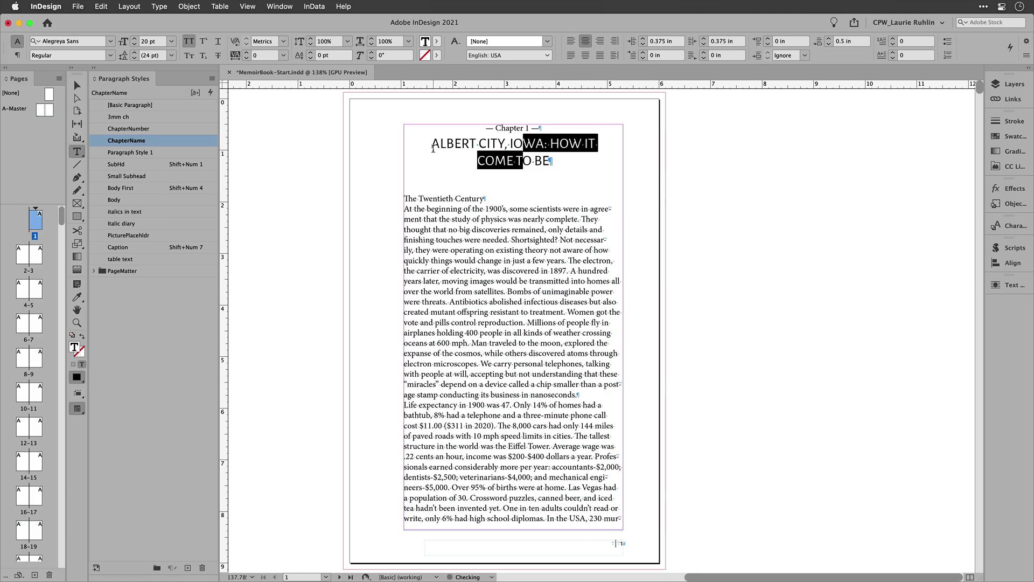
left_click(531, 157)
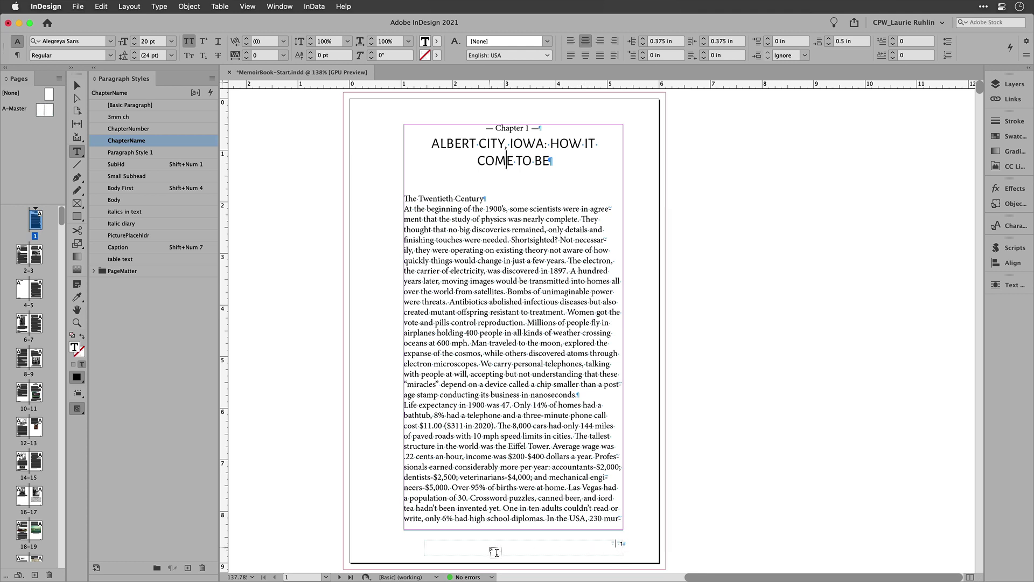
- On A-Master, edit the Running Header text variable to track the ChapterName paragraph style
double_click(16, 108)
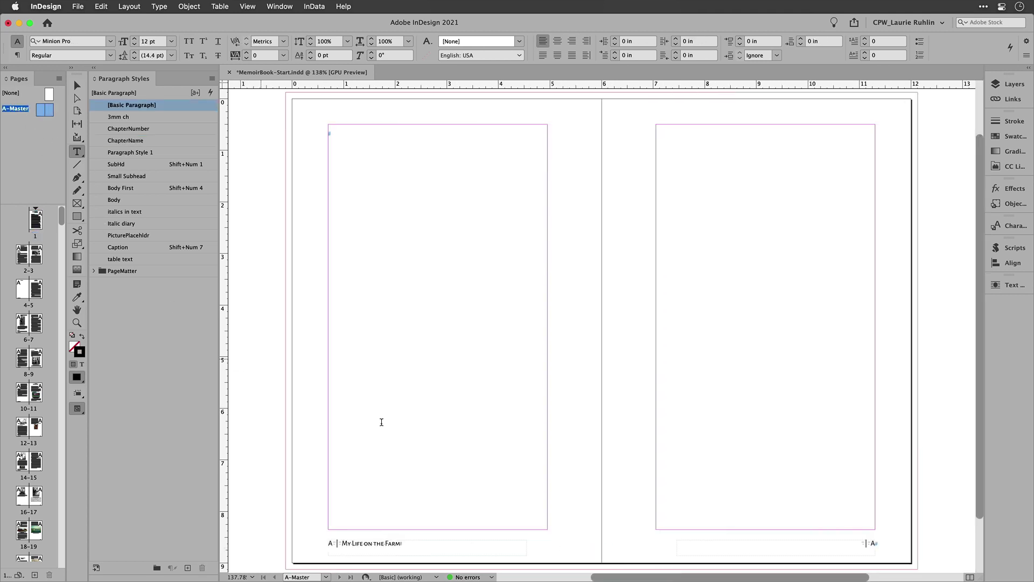
left_click(851, 545)
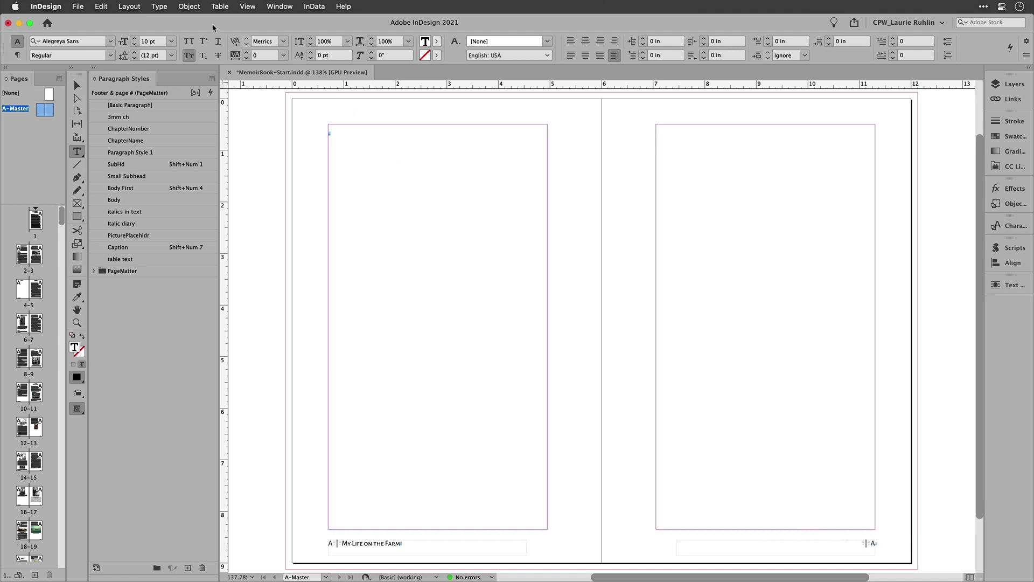
left_click(159, 6)
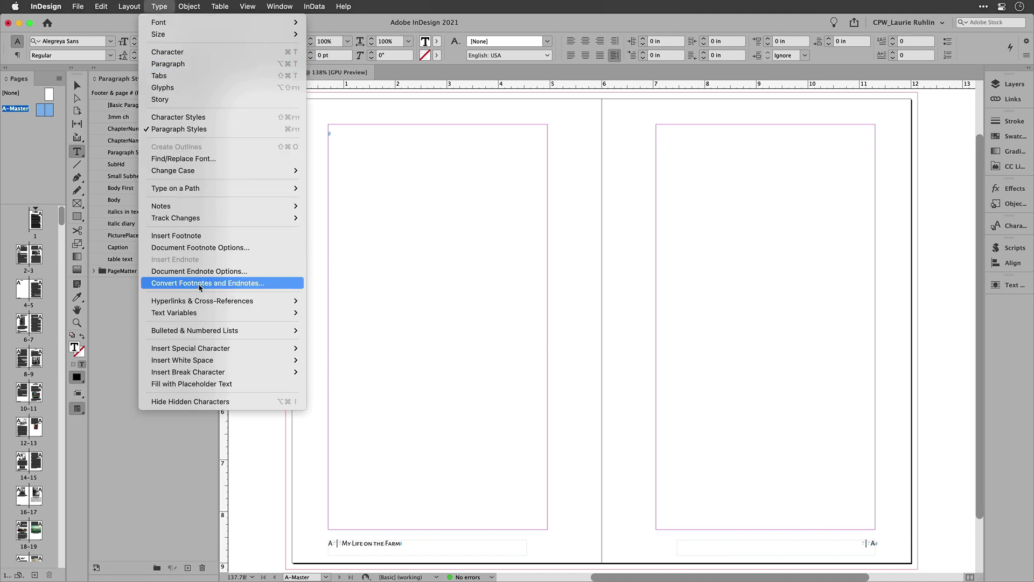
mouse_move(215, 315)
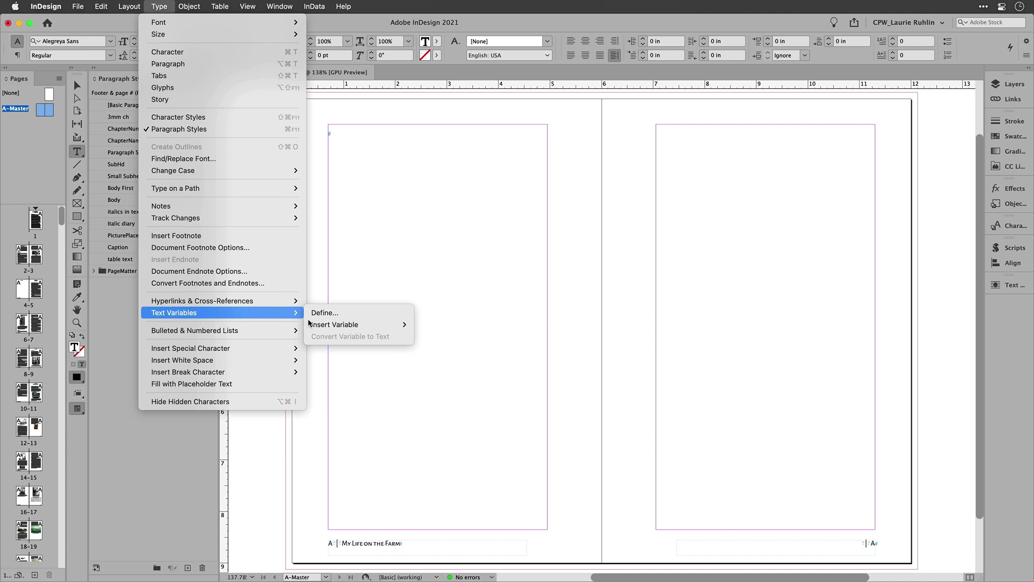
left_click(390, 317)
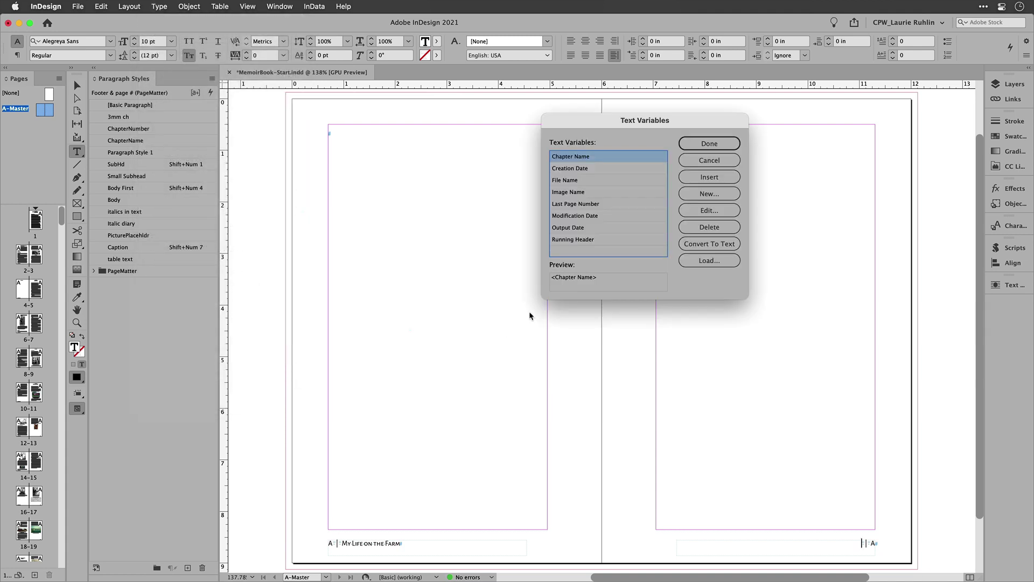
left_click(584, 240)
left_click(706, 210)
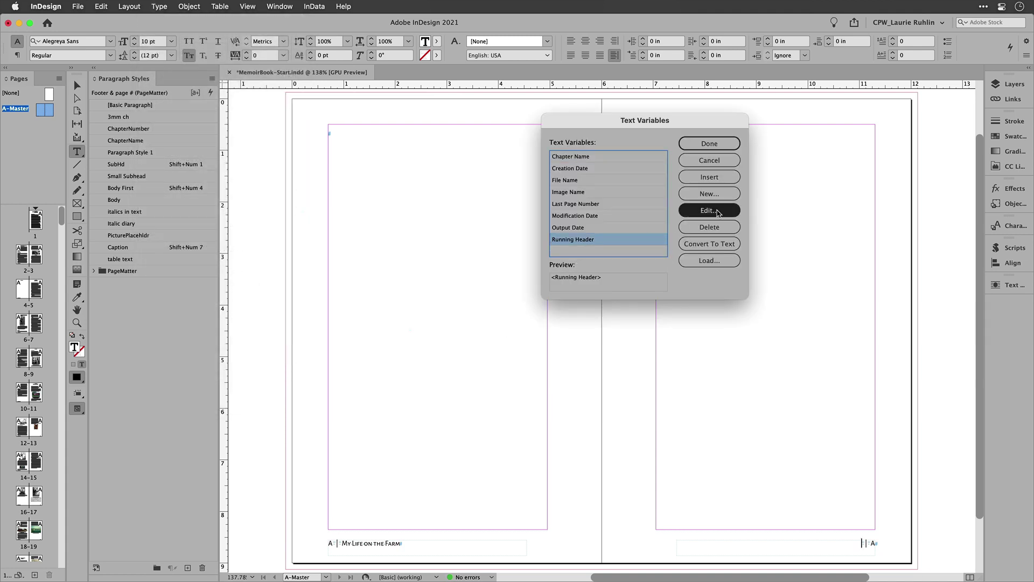
left_click(496, 260)
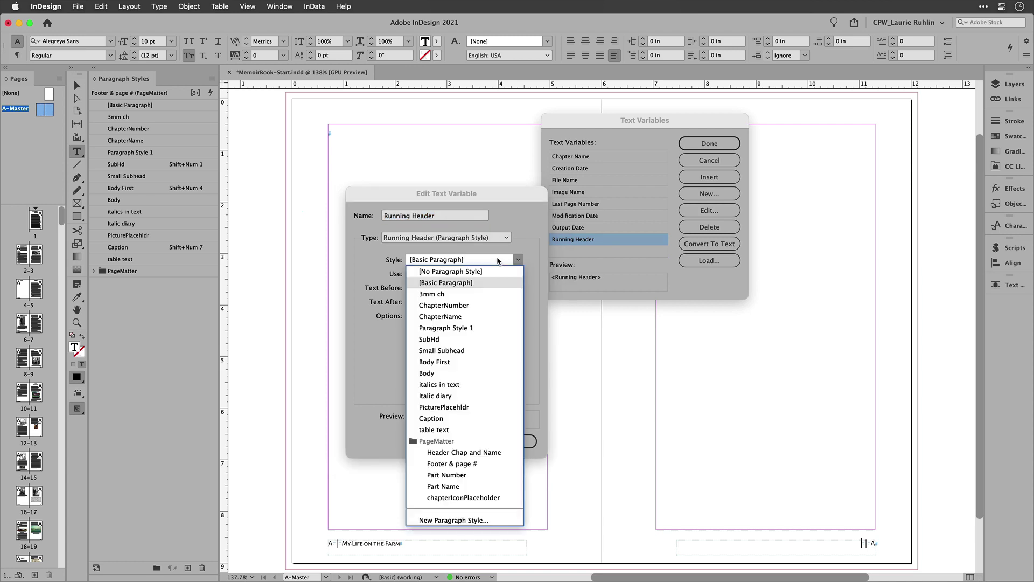
left_click(480, 317)
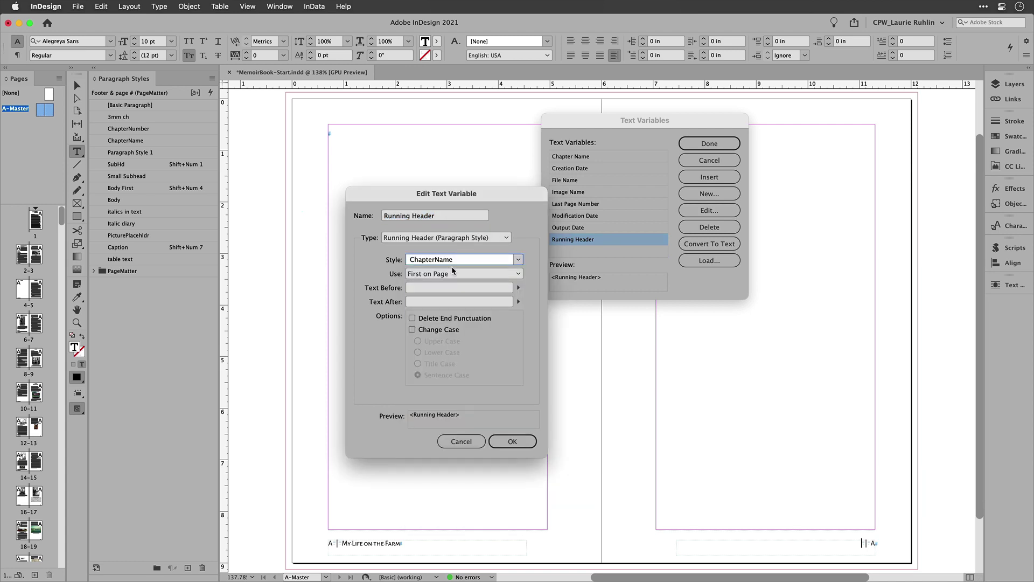
left_click(523, 443)
- Insert the Running Header variable into A-Master's right-page footer
left_click(709, 143)
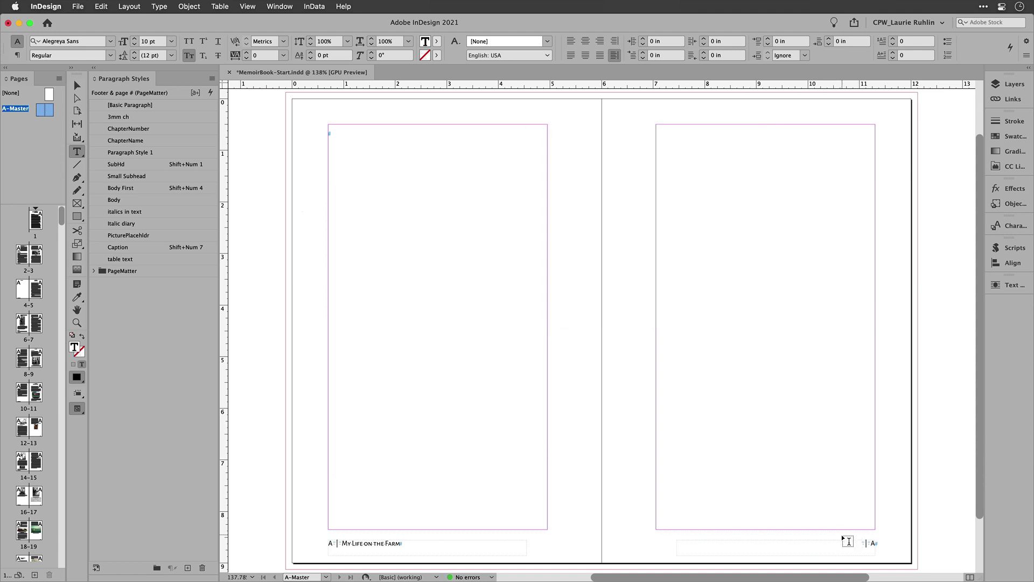
left_click(159, 7)
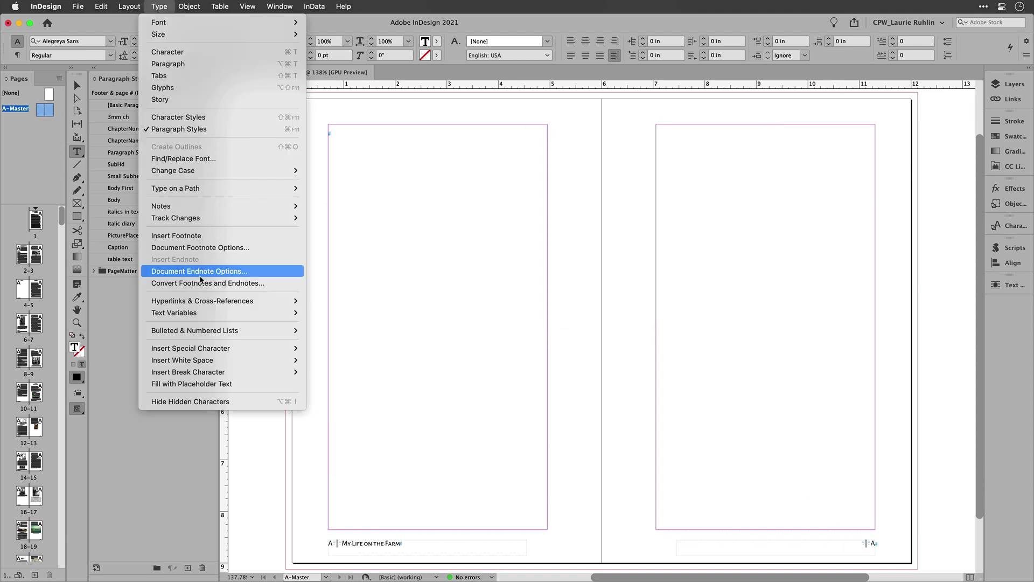
mouse_move(216, 313)
mouse_move(344, 324)
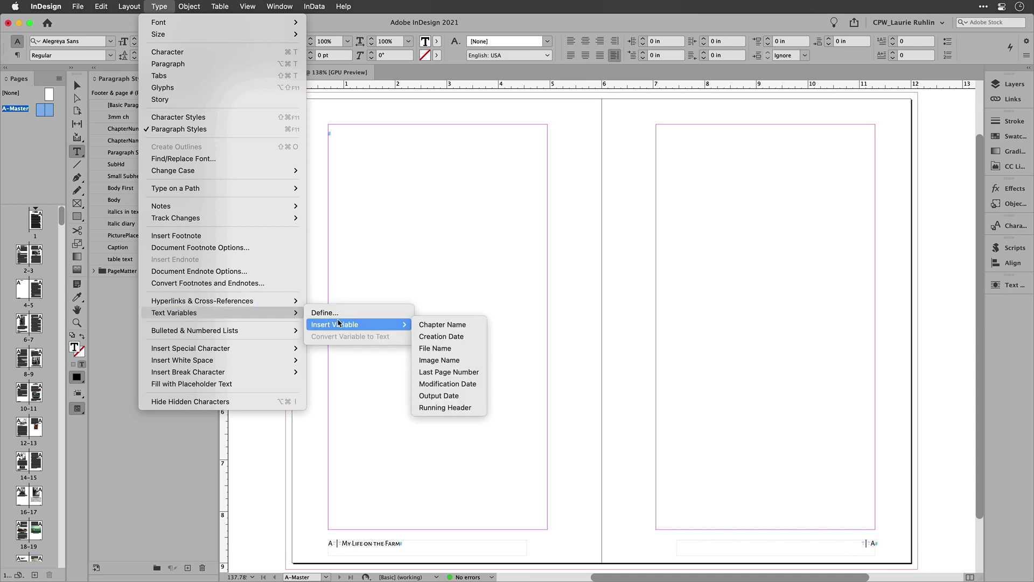
left_click(467, 408)
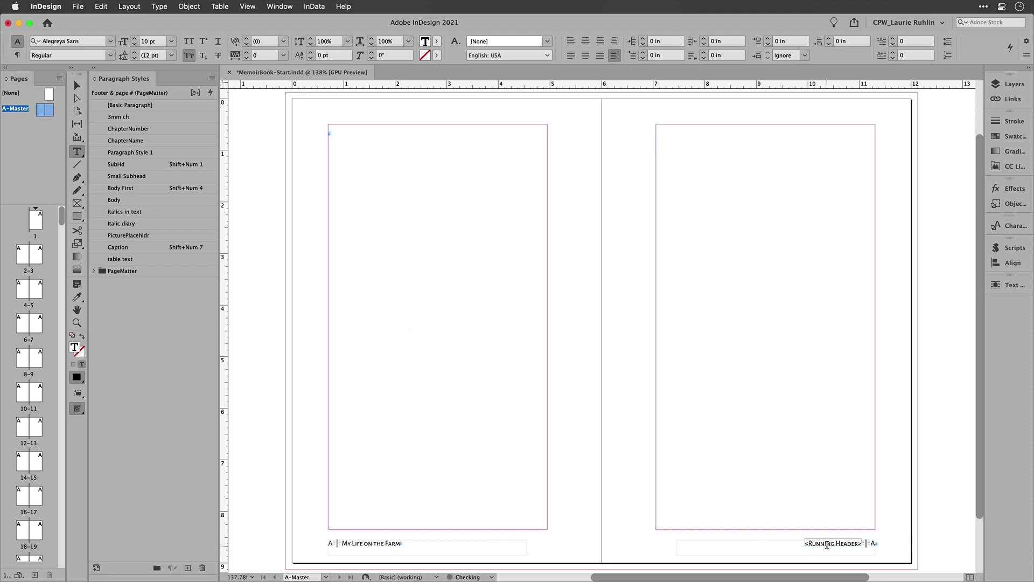
- Reapply ChapterName to the page 1 title and check footers on pages 2–3 and 4–5
double_click(36, 223)
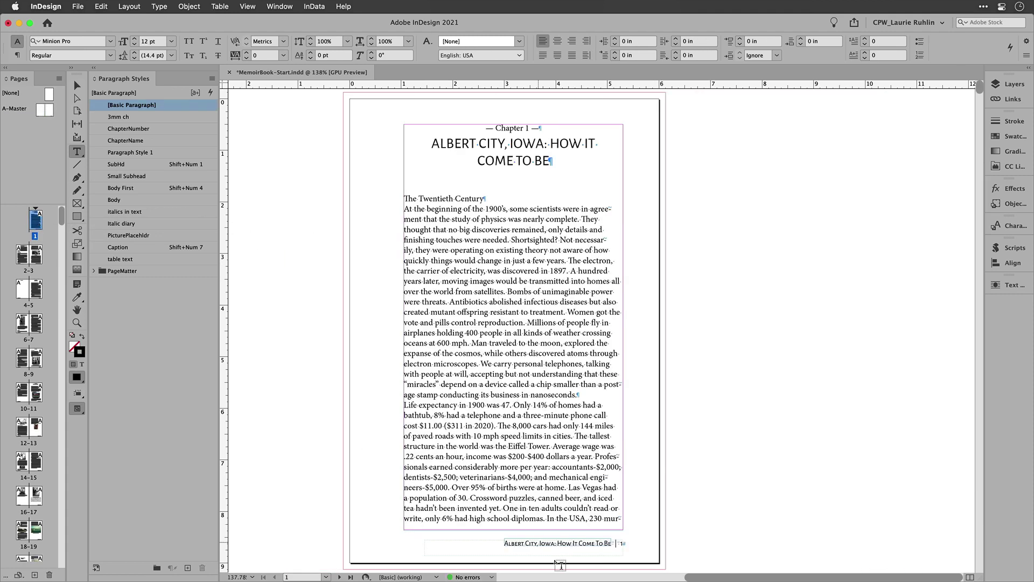
left_click(466, 149)
left_click(156, 140)
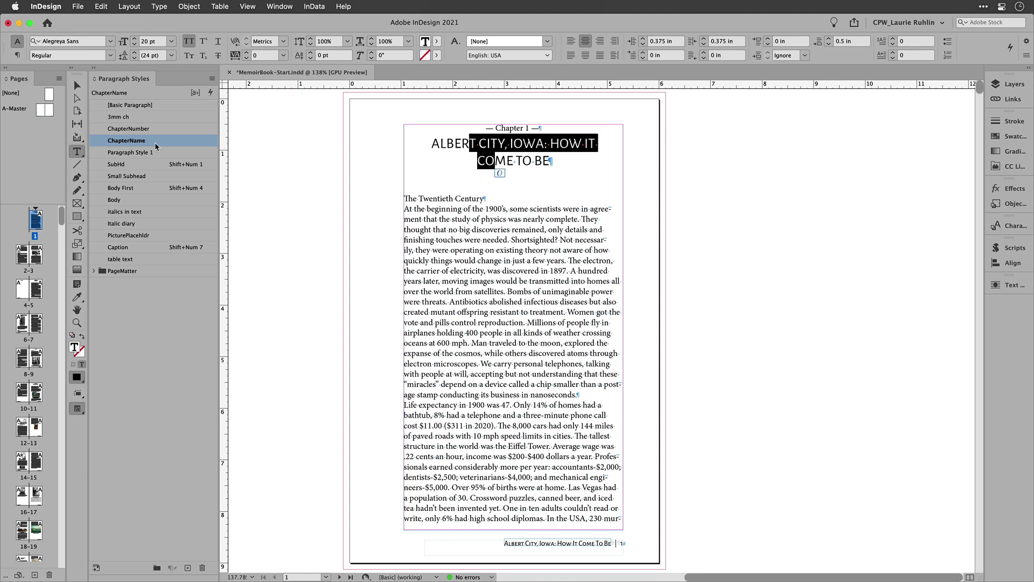
double_click(30, 271)
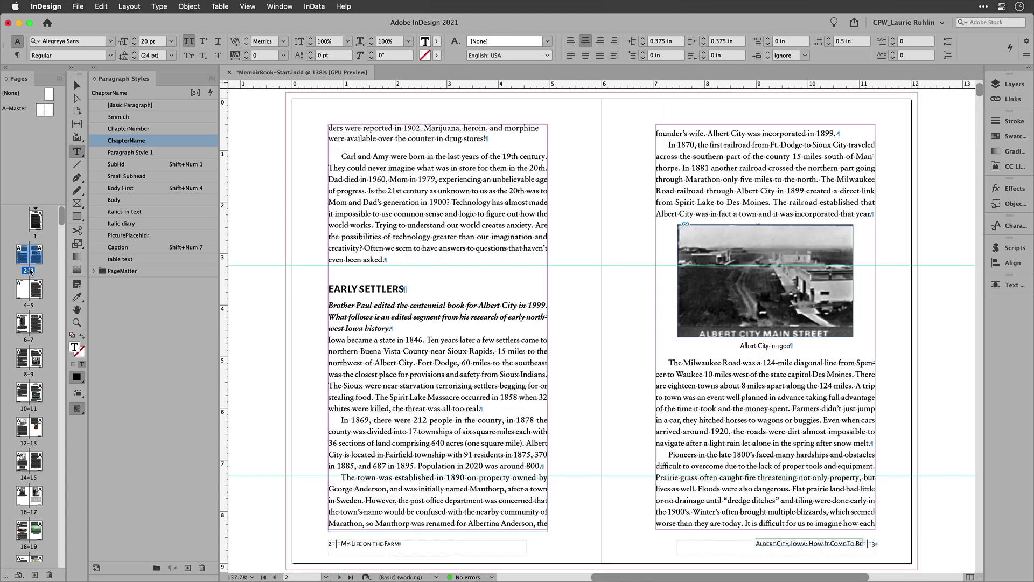
double_click(27, 307)
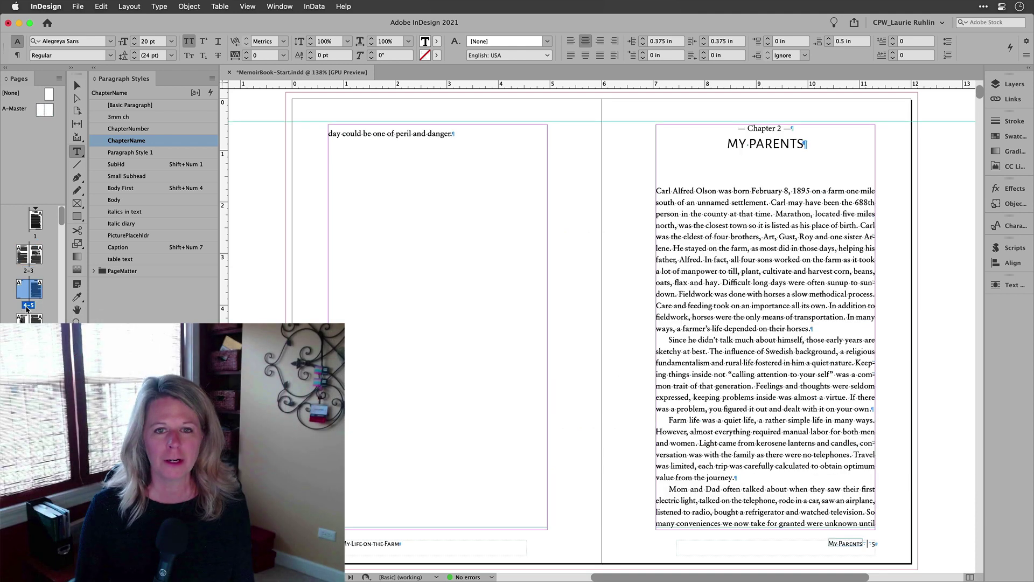